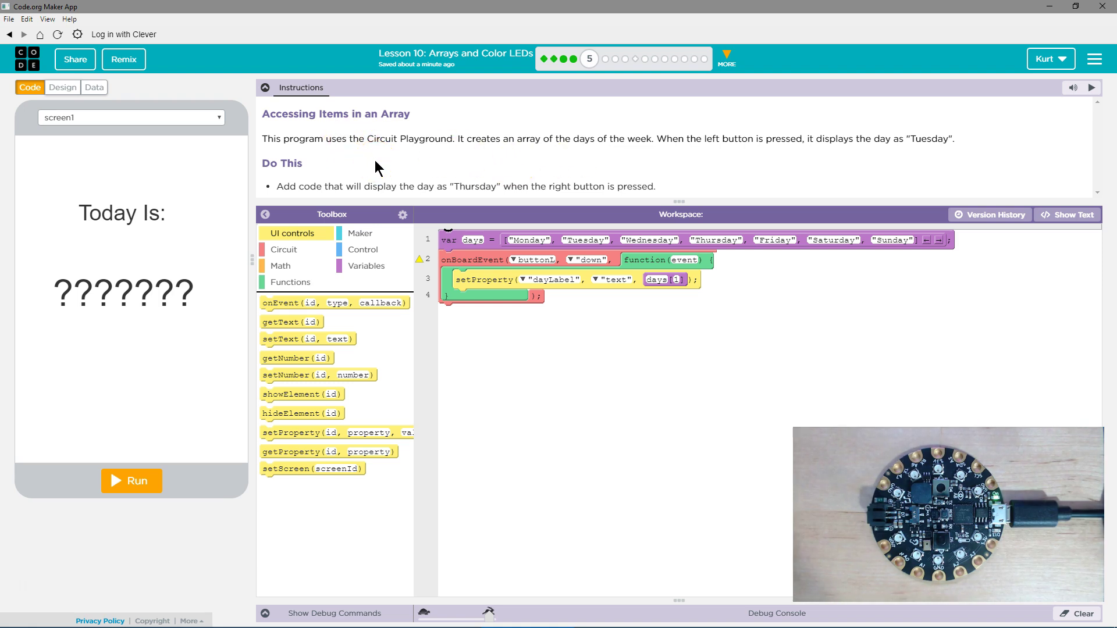
# Run the starter program, confirm the left board button shows Tuesday, then stop it.
pyautogui.click(518, 162)
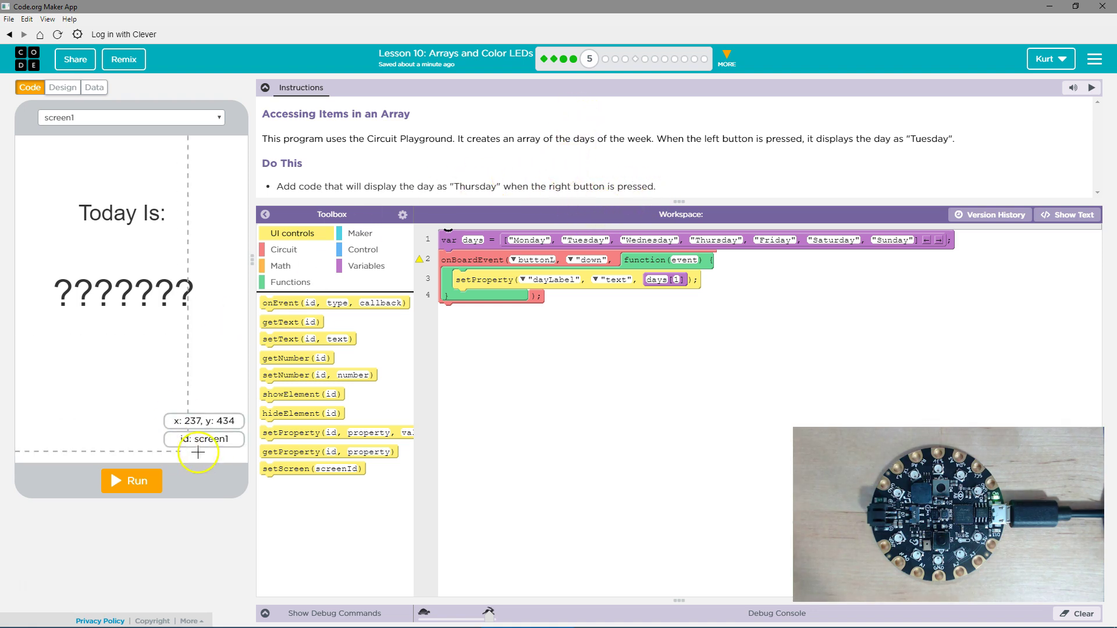
pyautogui.click(140, 485)
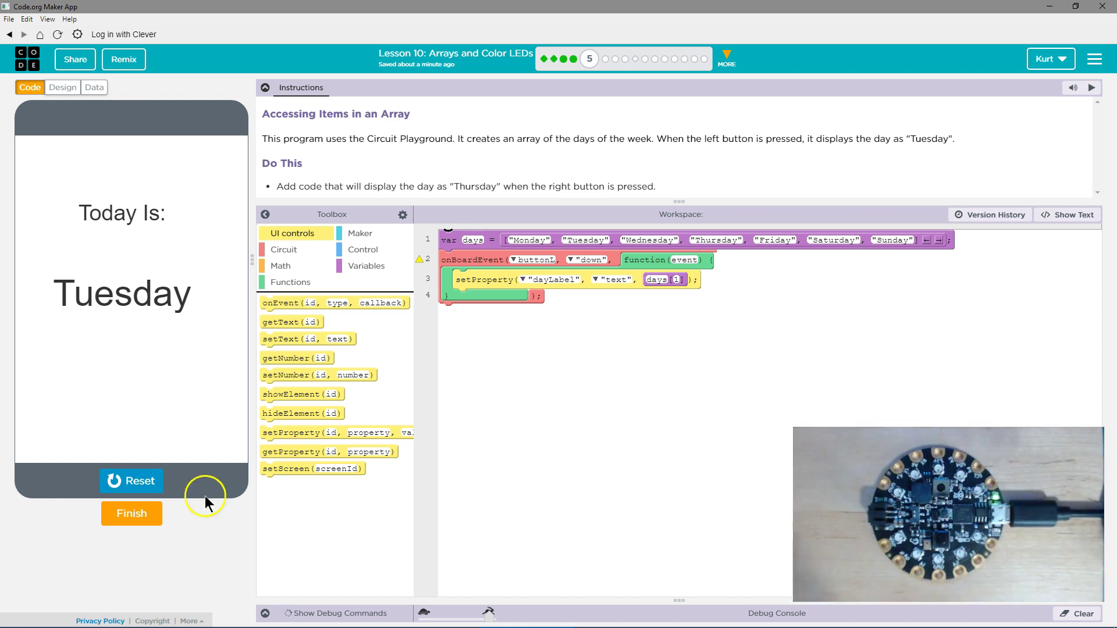
pyautogui.click(122, 486)
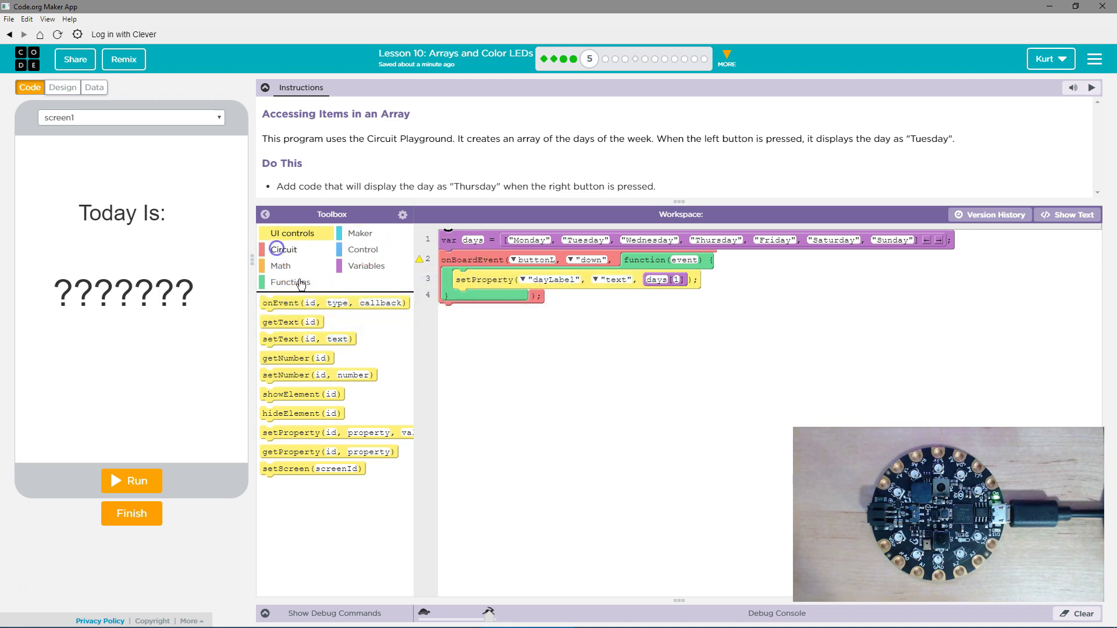
# Add a second onBoardEvent block below the first, set to respond to buttonR.
pyautogui.click(283, 249)
pyautogui.moveTo(292, 303); pyautogui.dragTo(481, 335)
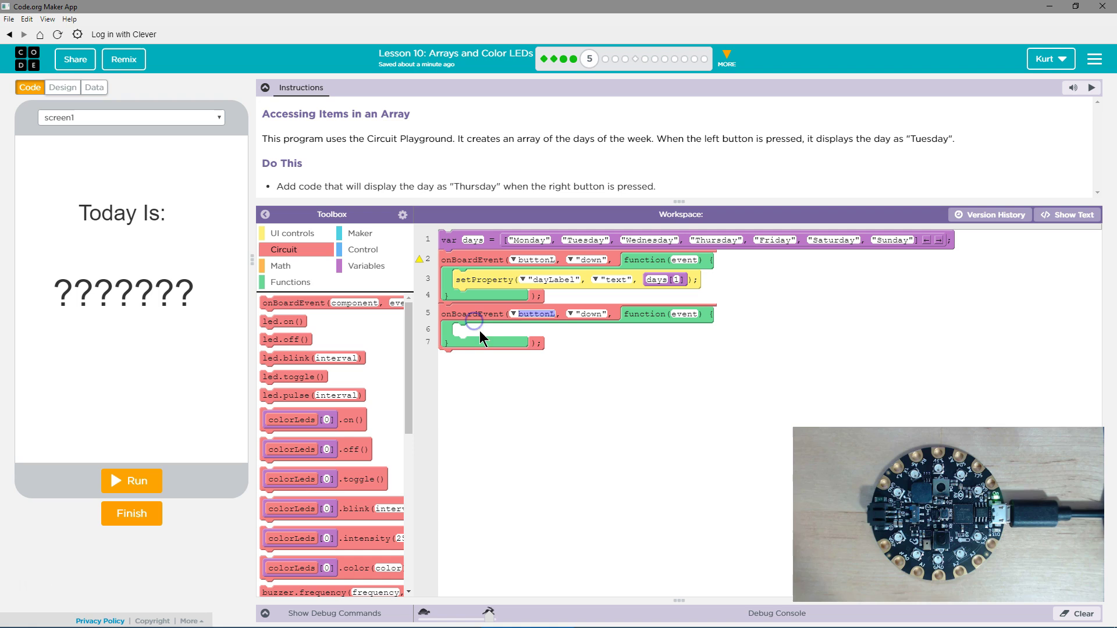
pyautogui.click(515, 313)
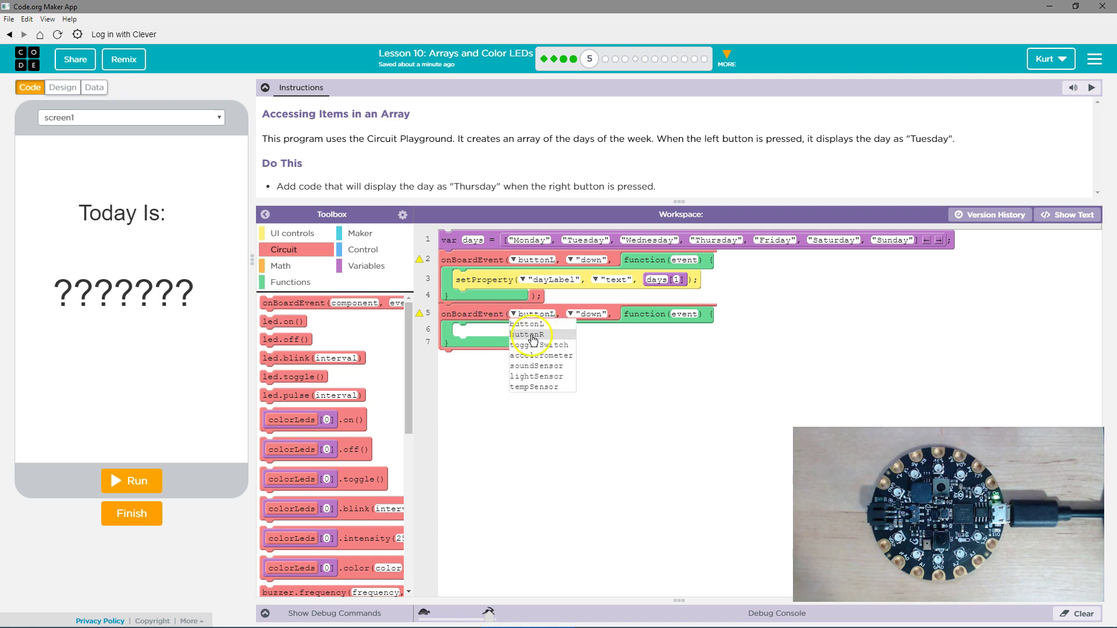
pyautogui.click(533, 335)
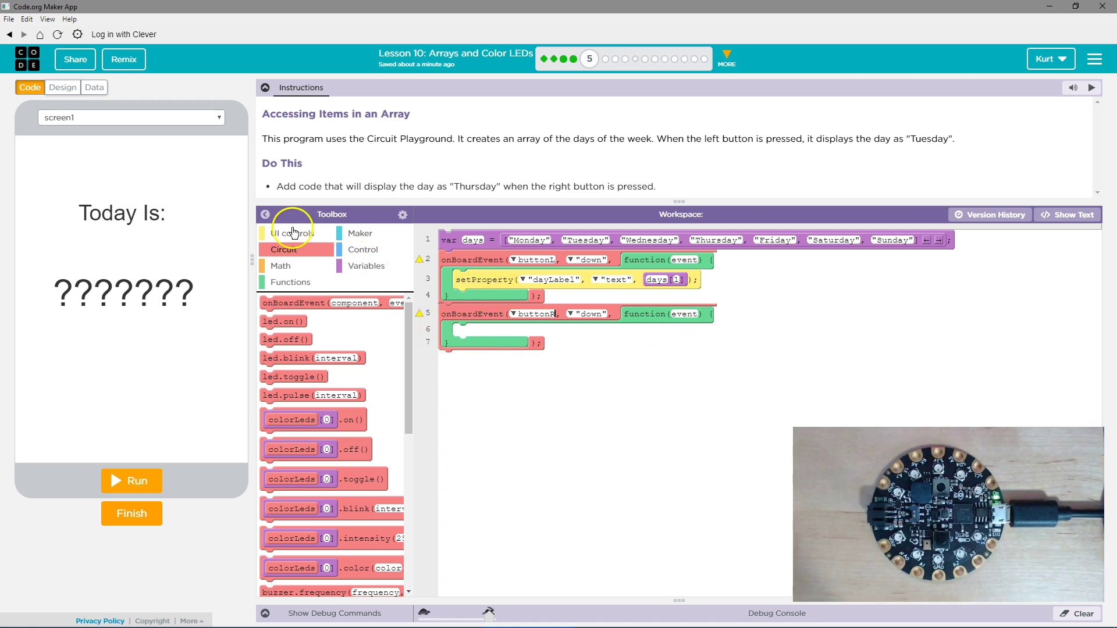
pyautogui.click(297, 232)
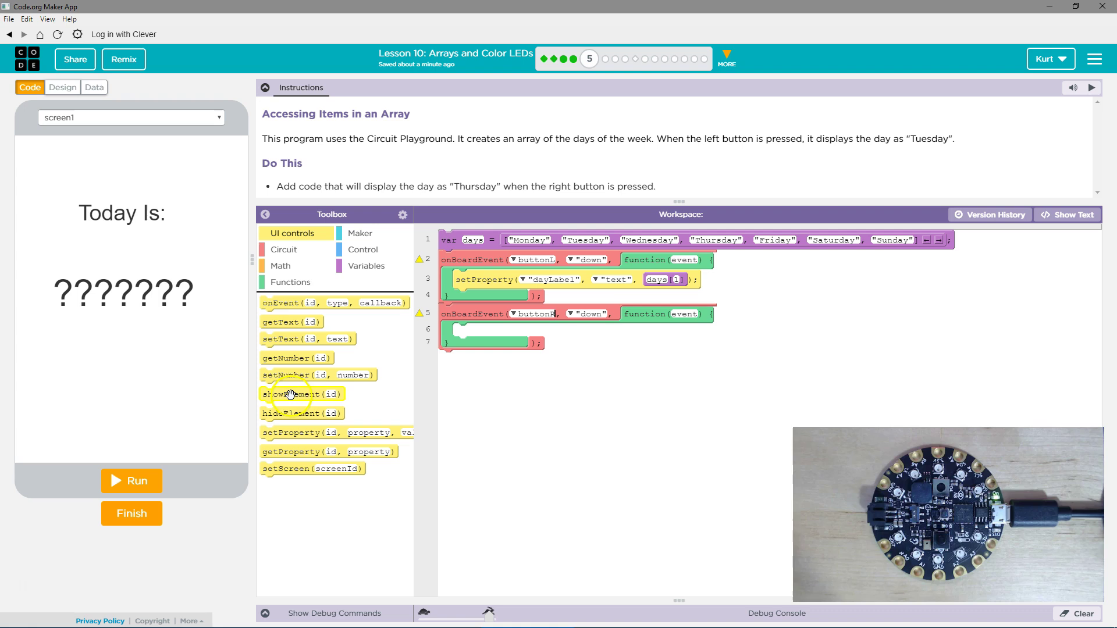
# Put a setProperty statement targeting dayLabel's text inside the buttonR handler.
pyautogui.moveTo(294, 431); pyautogui.dragTo(486, 331)
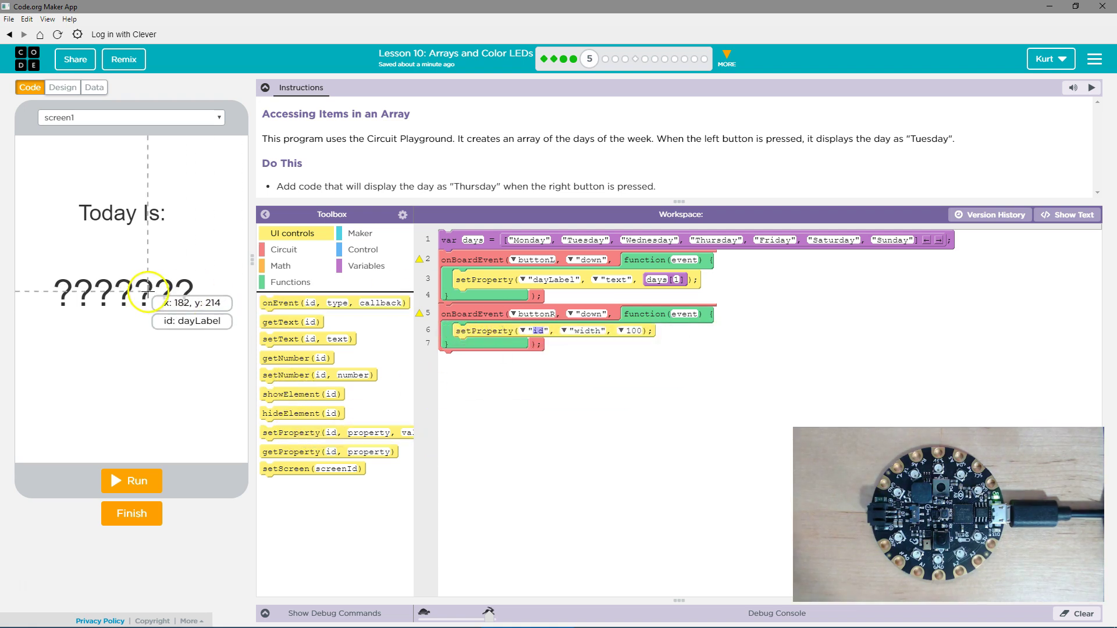
pyautogui.click(522, 331)
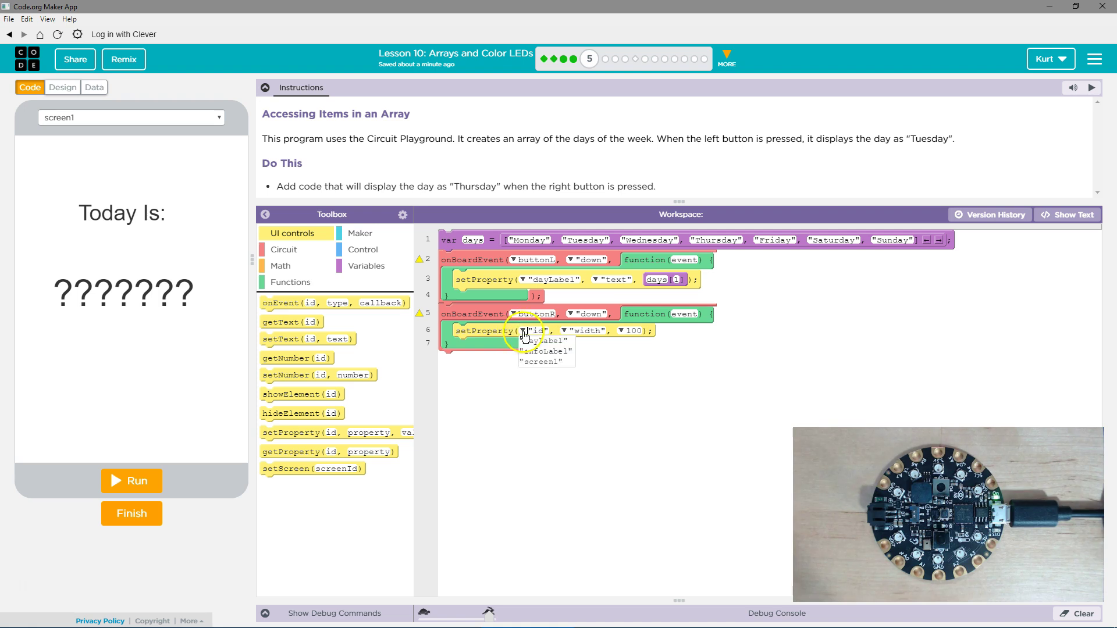
pyautogui.click(543, 341)
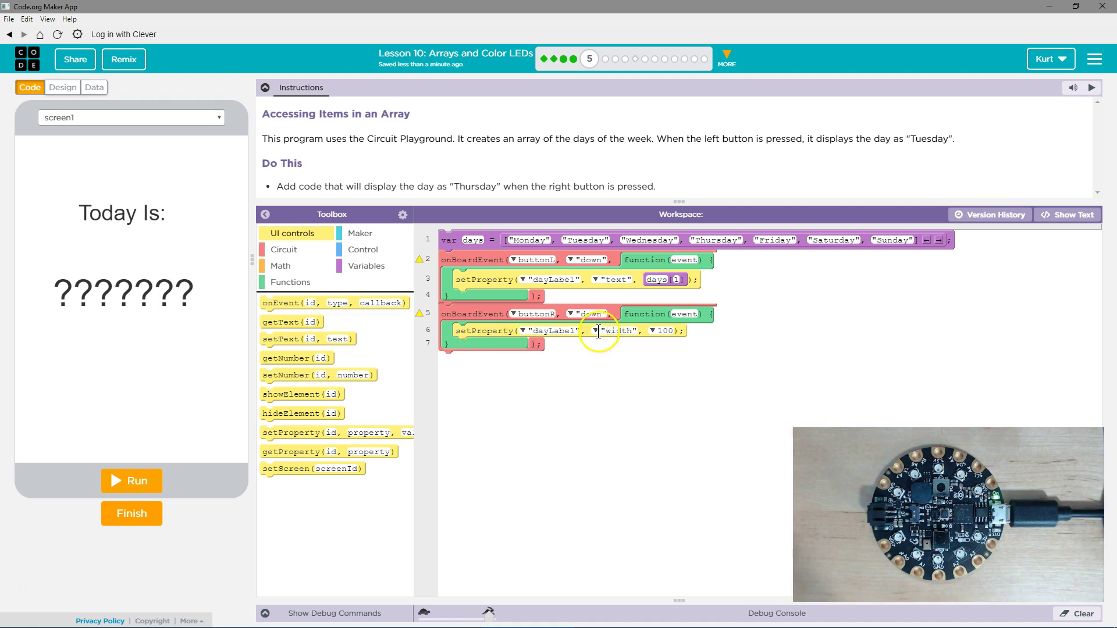
pyautogui.click(599, 330)
pyautogui.click(606, 341)
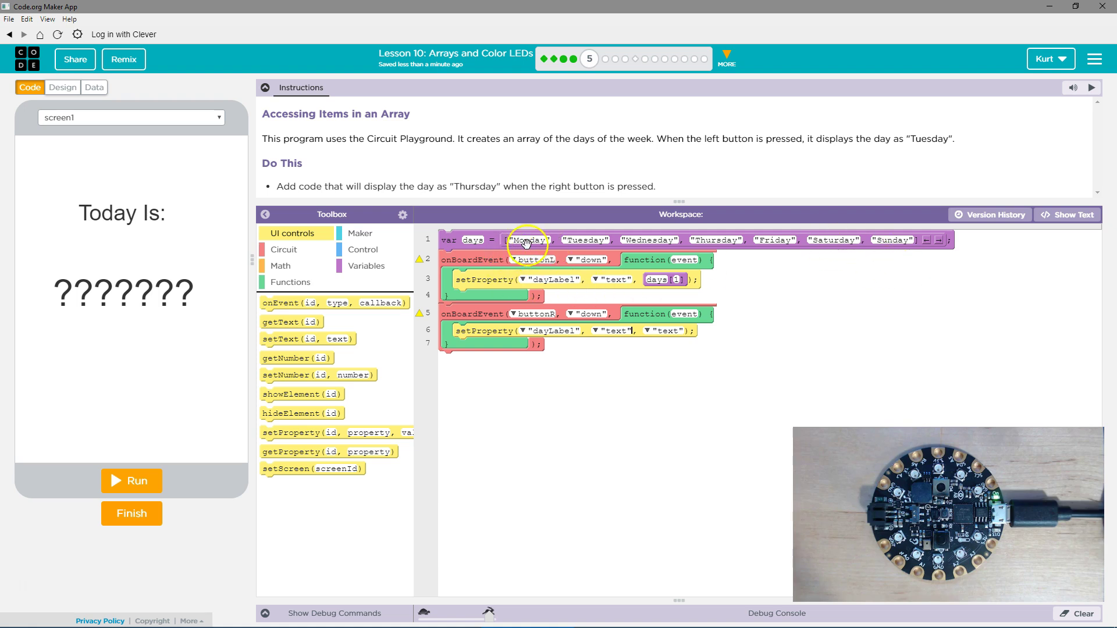
# Count the days array positions up to Thursday, then replace line 6's placeholder value with days[4].
pyautogui.doubleClick(587, 239)
pyautogui.doubleClick(661, 239)
pyautogui.moveTo(696, 240); pyautogui.dragTo(722, 242)
pyautogui.doubleClick(721, 242)
pyautogui.doubleClick(662, 330)
pyautogui.press('BackSpace')
pyautogui.press('BackSpace')
pyautogui.press('BackSpace')
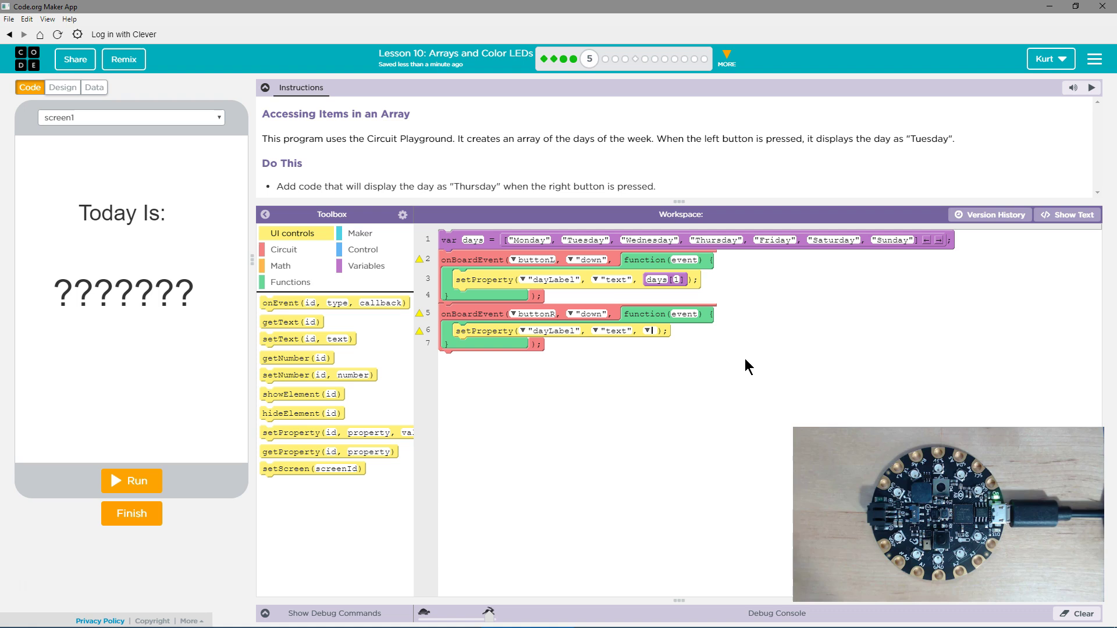
pyautogui.write('days')
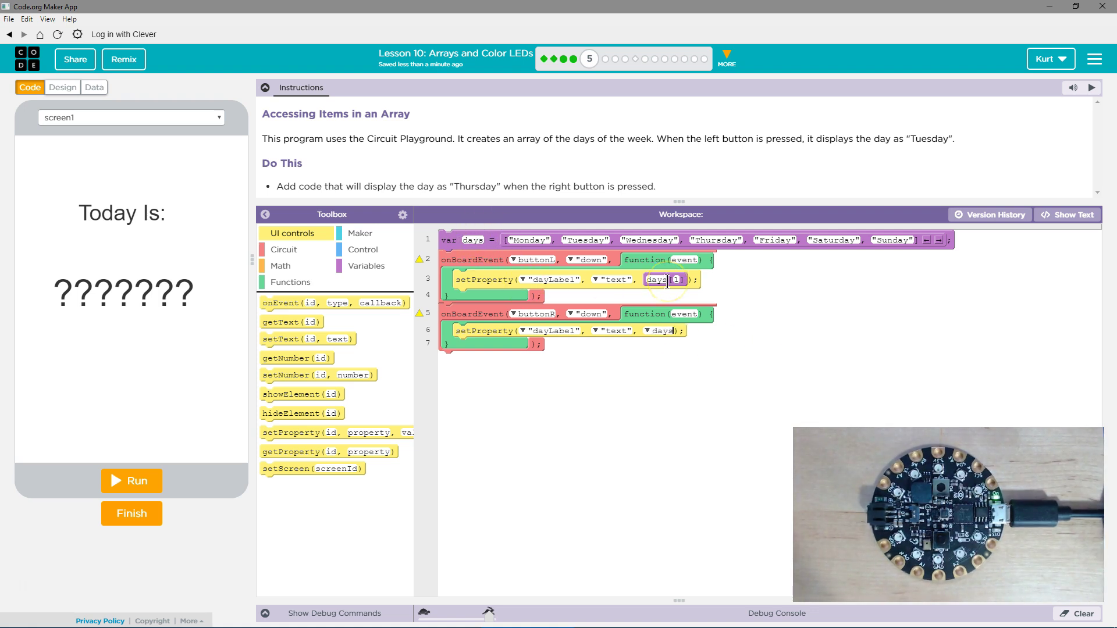
pyautogui.write('[4')
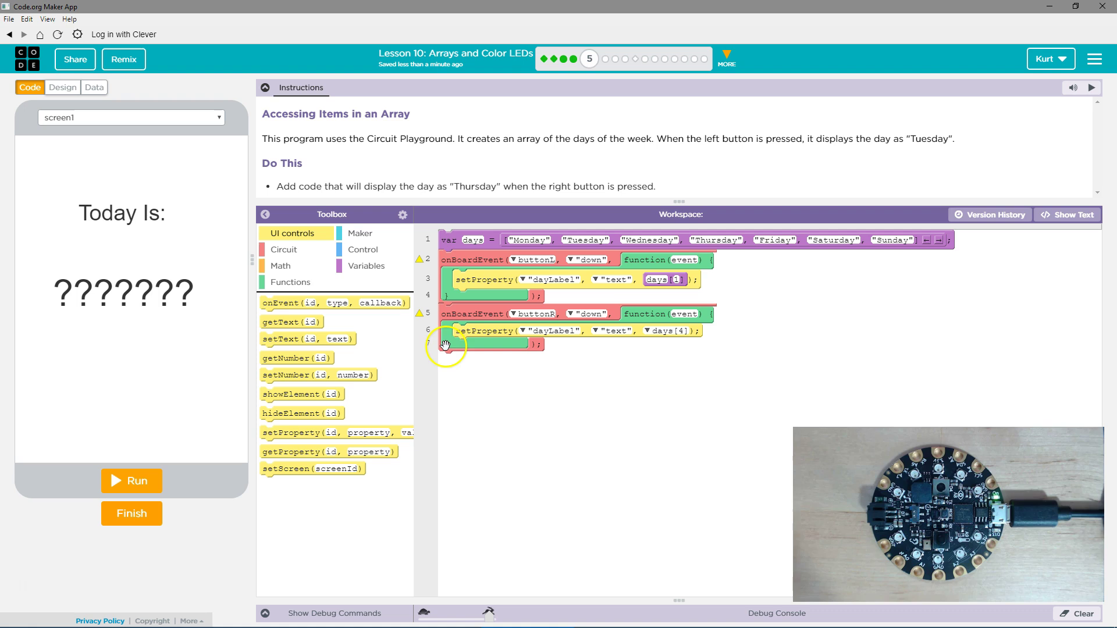
pyautogui.click(462, 386)
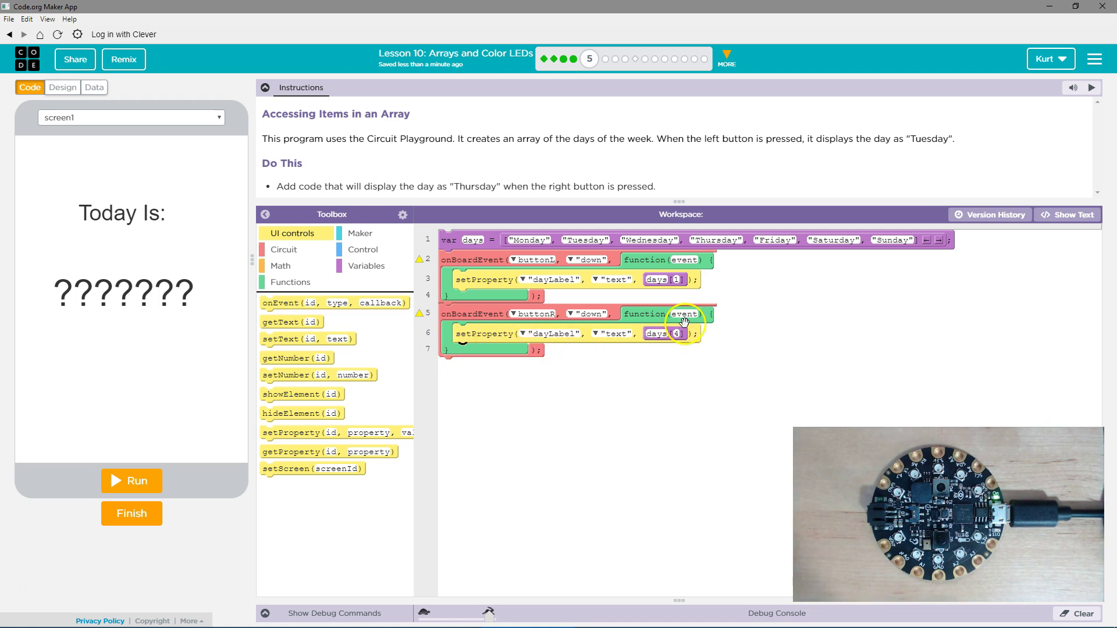
# Run the updated program; the right board button shows Friday instead of Thursday.
pyautogui.click(148, 480)
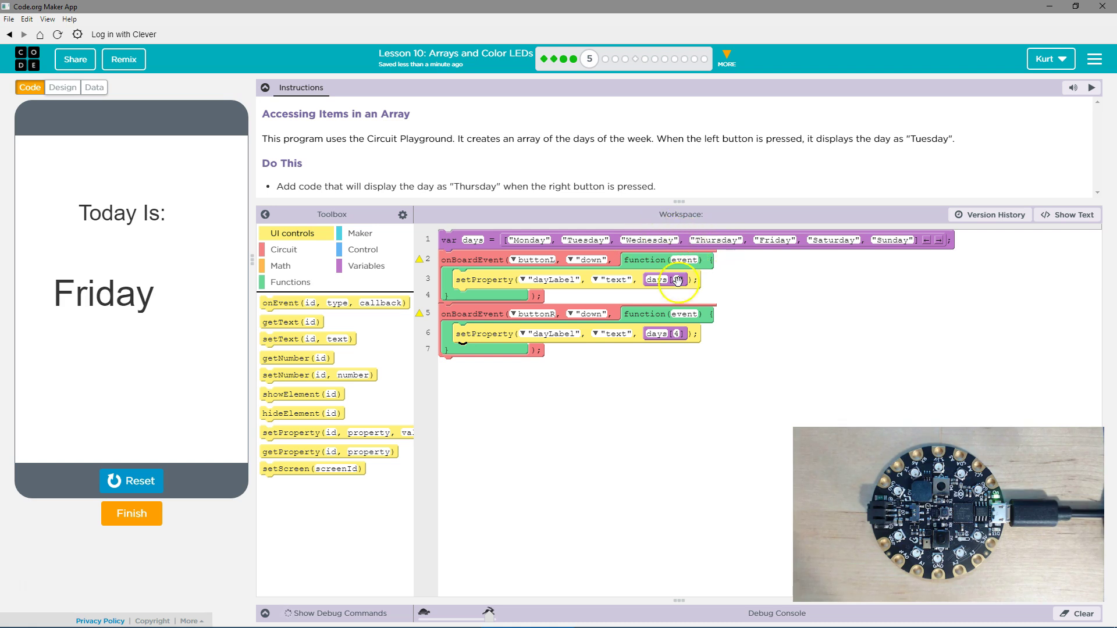
pyautogui.write('3')
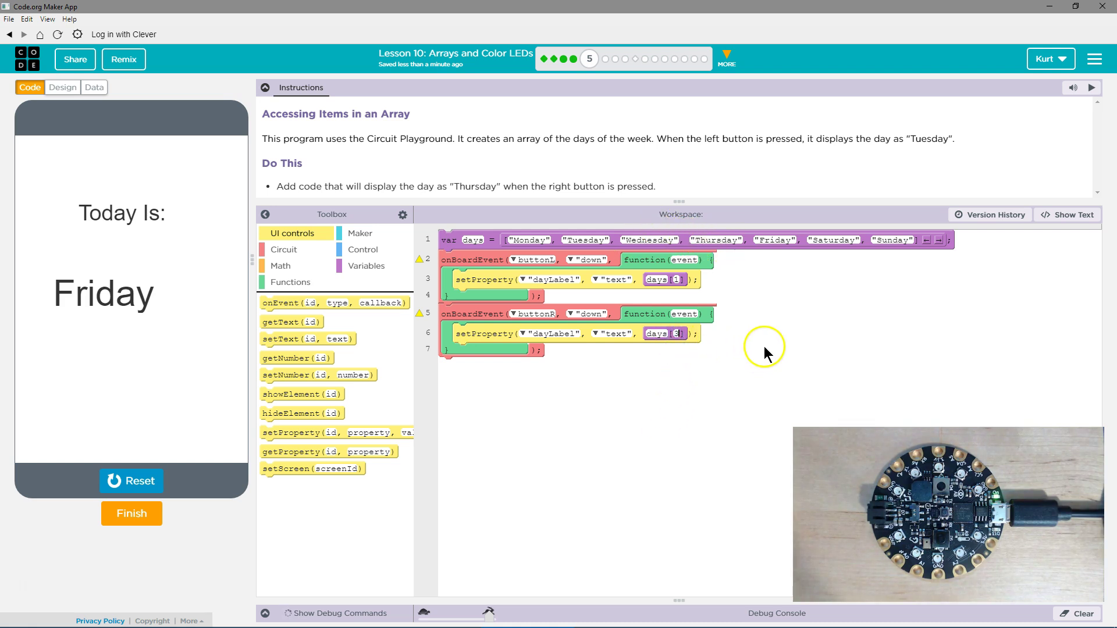
# Reset and rerun the program with line 6's index changed to days[3].
pyautogui.click(156, 481)
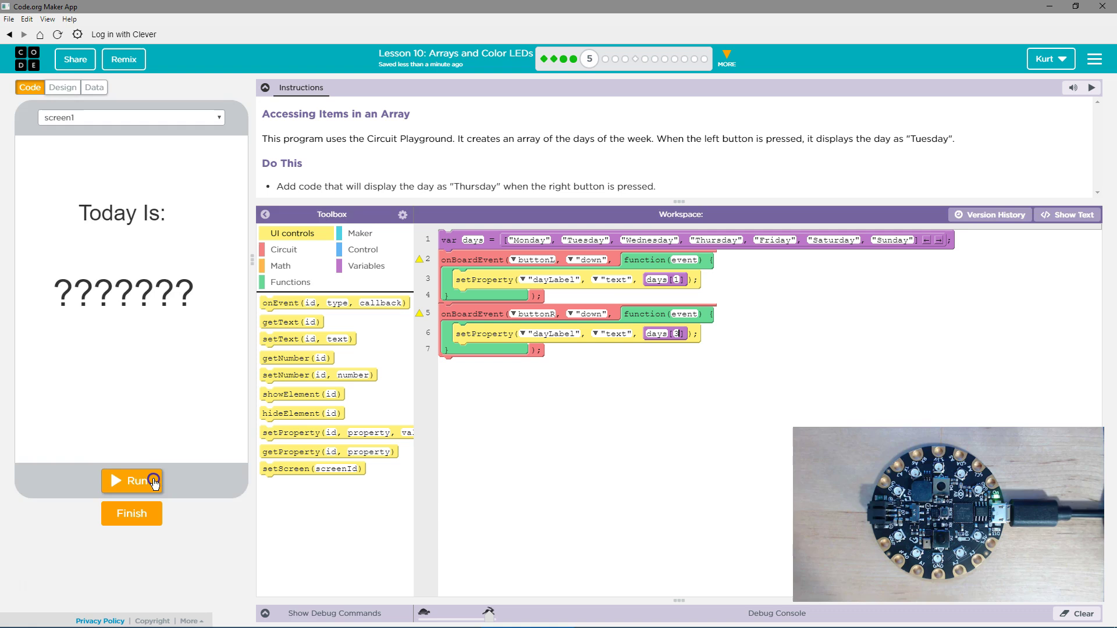
pyautogui.click(156, 483)
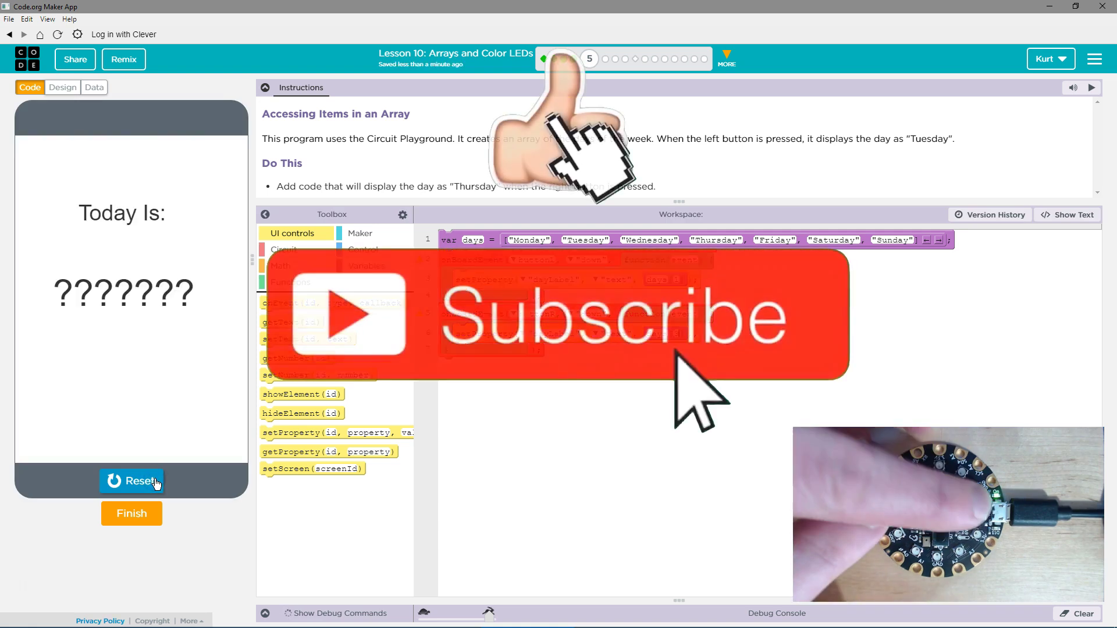